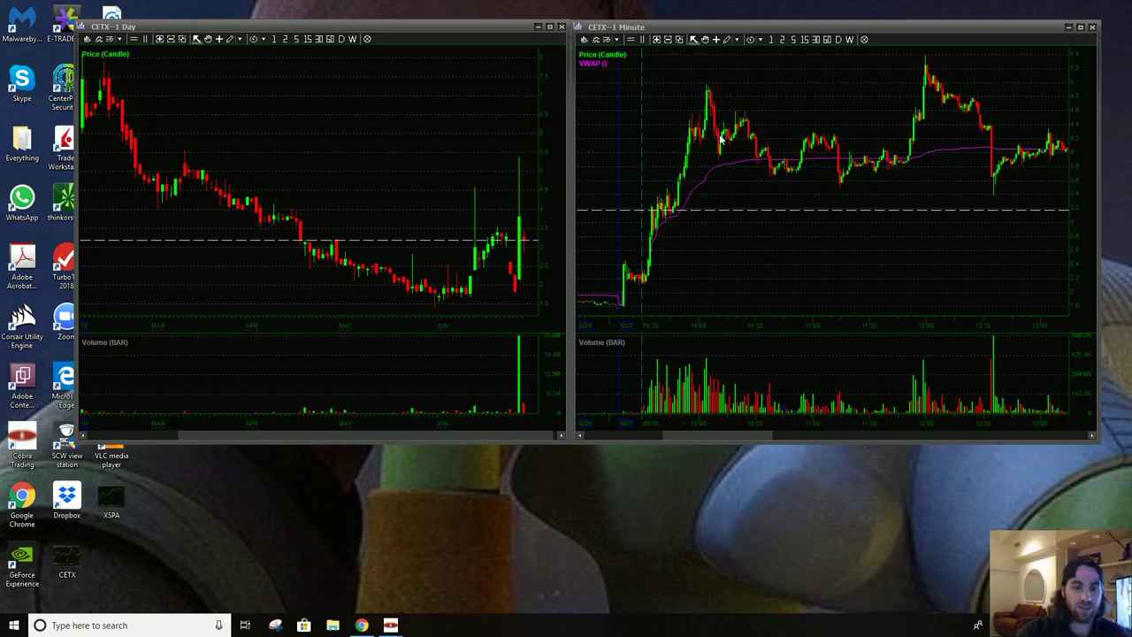
click(720, 89)
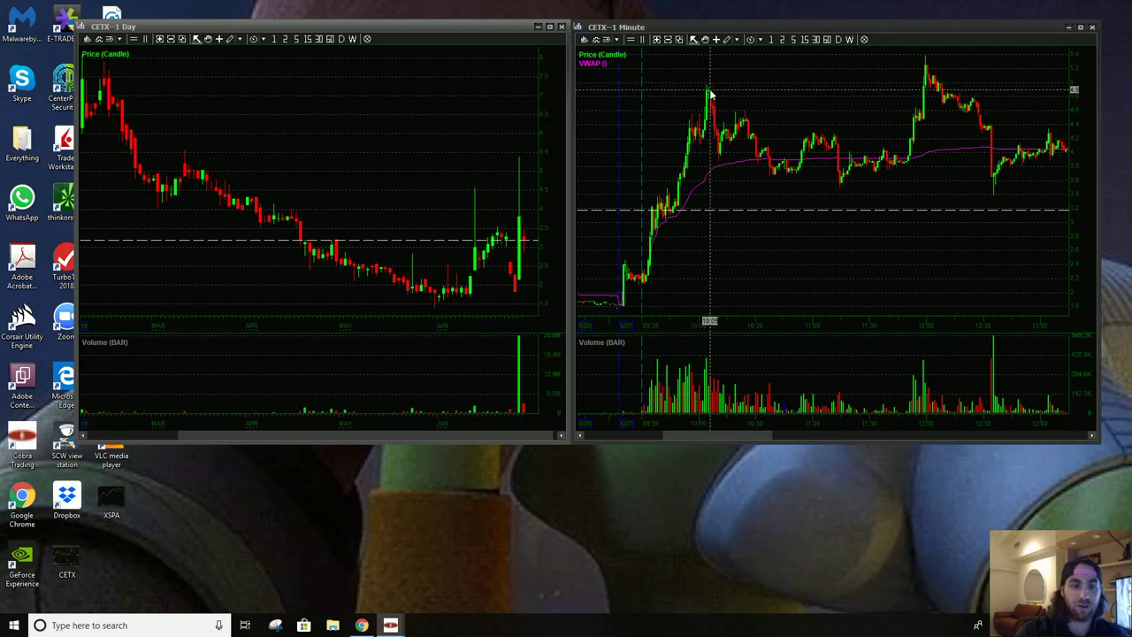
click(710, 102)
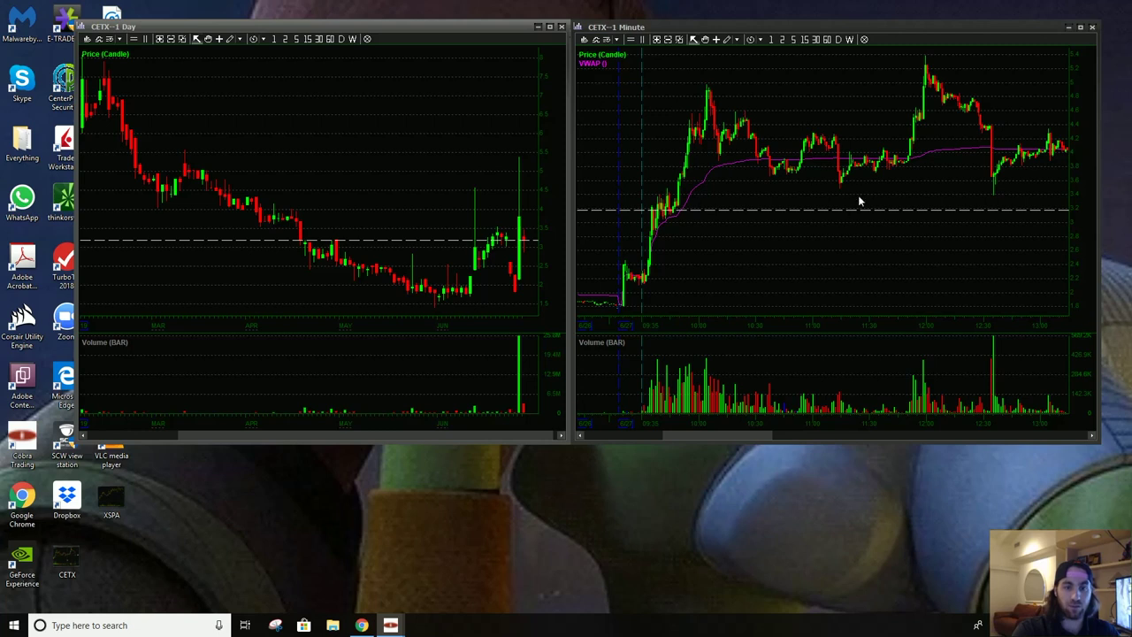
right_click(778, 181)
click(720, 233)
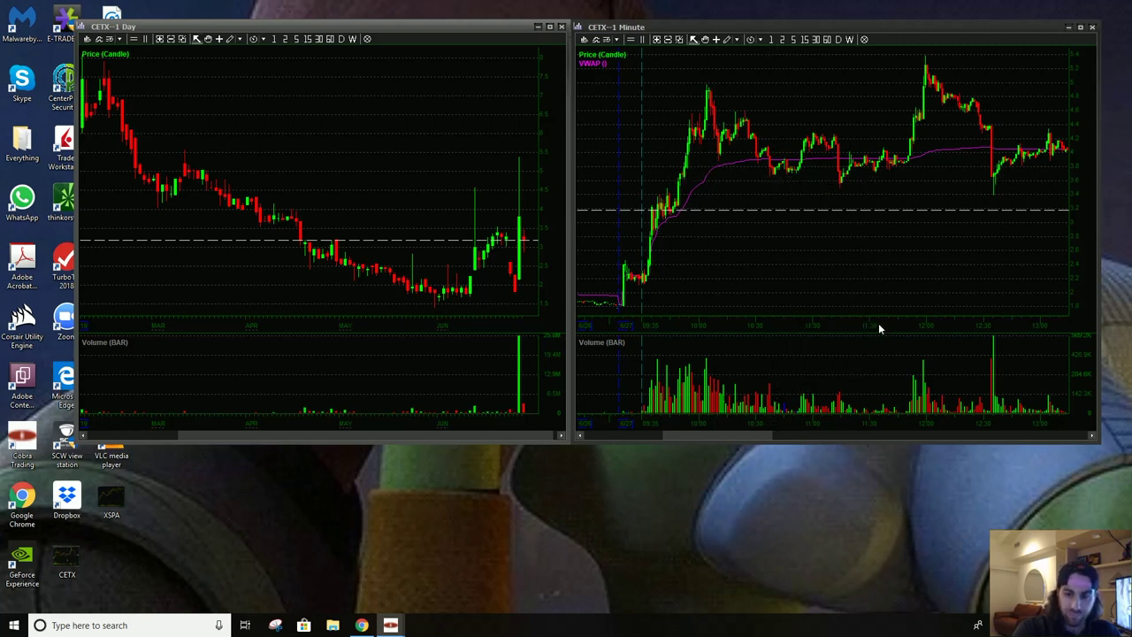